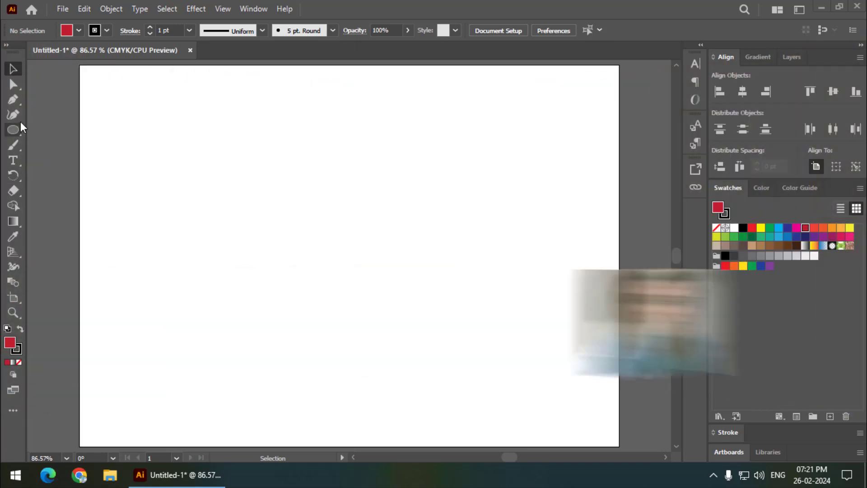
- Draw a large circle near the middle of the artboard with the Ellipse tool and remove its fill
{"action": "left_click_drag", "start_coordinate": [20, 130], "coordinate": [85, 141]}
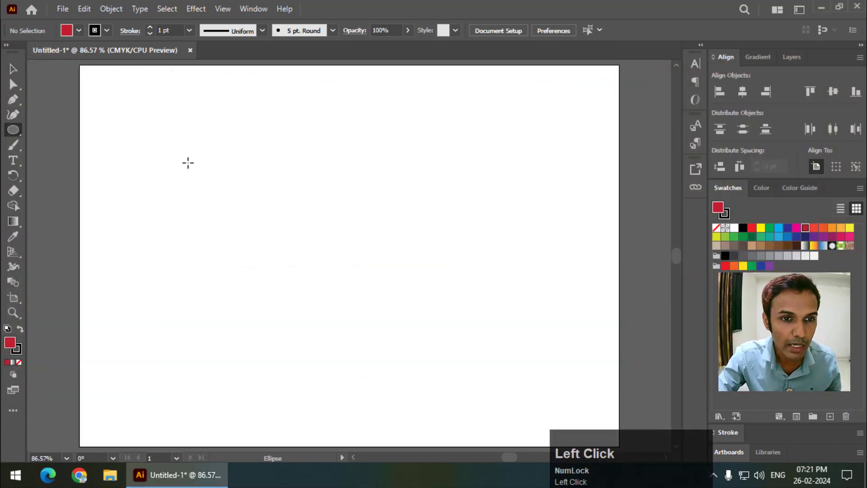
{"action": "left_click_drag", "start_coordinate": [186, 157], "coordinate": [395, 333]}
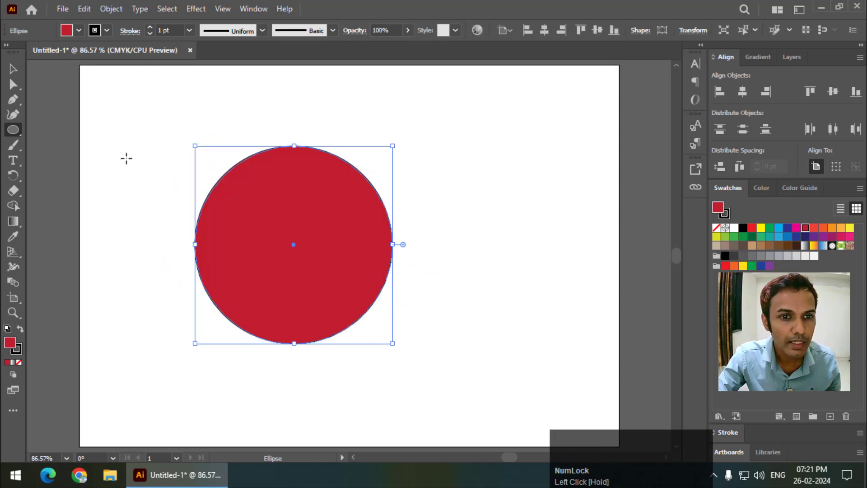
{"action": "left_click", "coordinate": [12, 340]}
{"action": "left_click", "coordinate": [78, 31]}
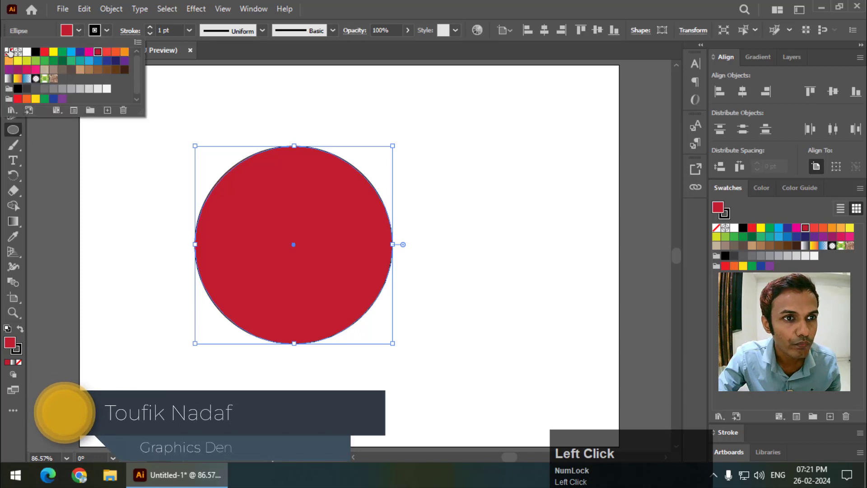
{"action": "left_click", "coordinate": [9, 52]}
- Set the circle's stroke weight to 8 pt and move the circle slightly toward the artboard's centre
{"action": "left_click", "coordinate": [150, 27]}
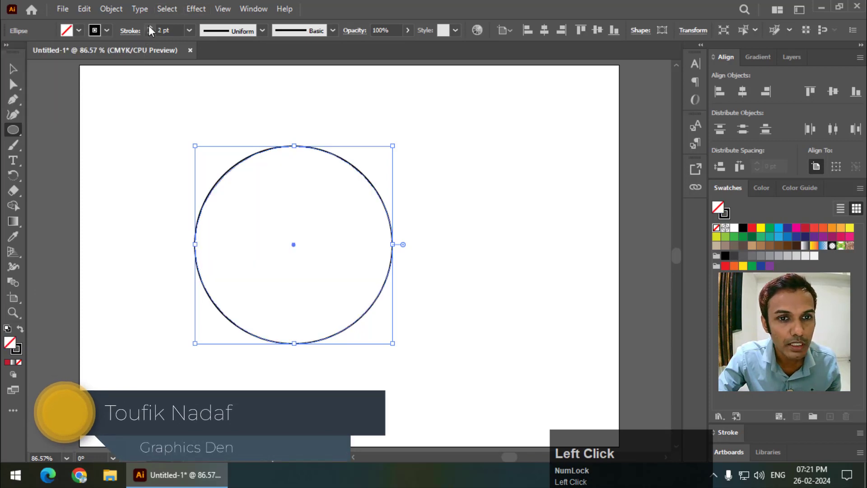
{"action": "left_click", "coordinate": [149, 27]}
{"action": "left_click", "coordinate": [149, 27]}
{"action": "left_click", "coordinate": [150, 27]}
{"action": "left_click", "coordinate": [12, 68]}
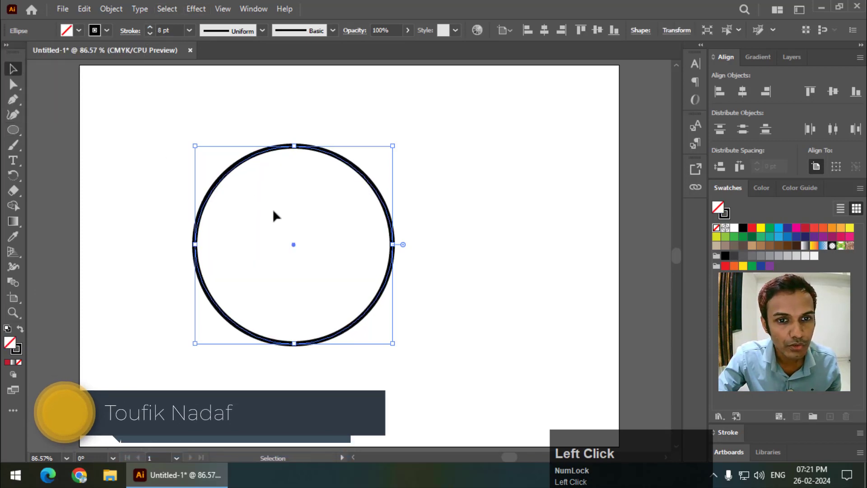
{"action": "left_click_drag", "start_coordinate": [295, 245], "coordinate": [325, 266]}
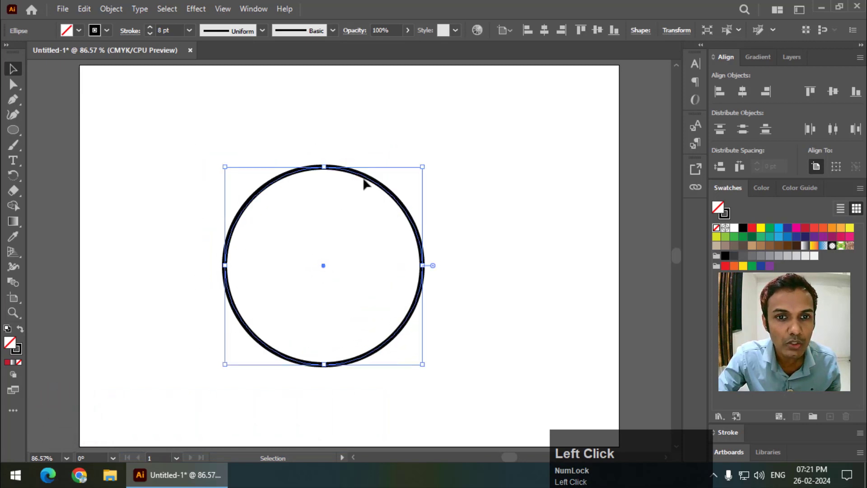
{"action": "left_click_drag", "start_coordinate": [364, 178], "coordinate": [353, 158]}
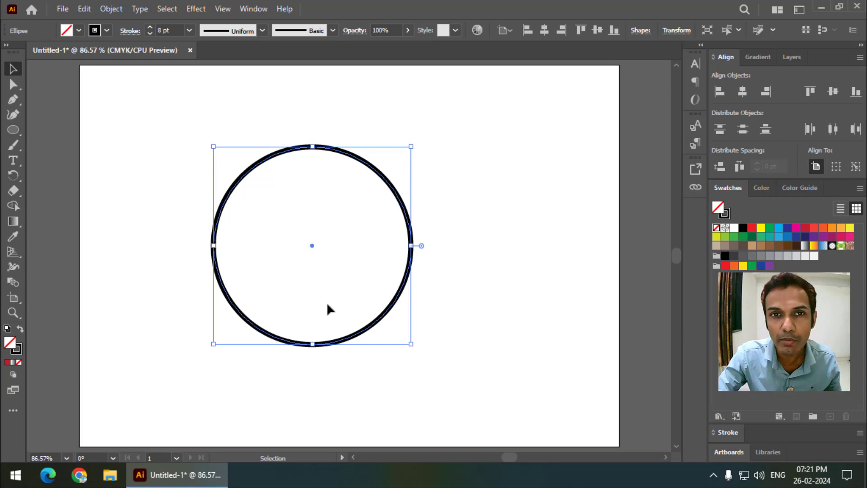
- Apply Width Profile 1 to the circle's stroke and increase its stroke weight to 25 pt
{"action": "left_click", "coordinate": [261, 31]}
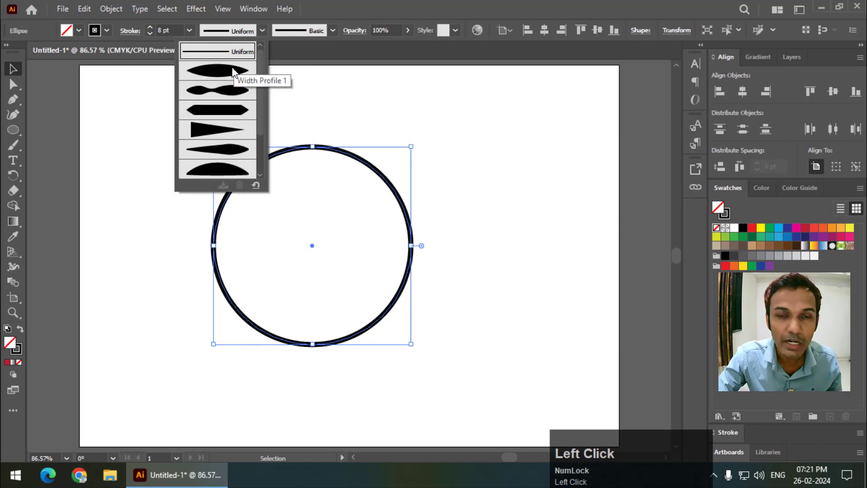
{"action": "left_click", "coordinate": [232, 71]}
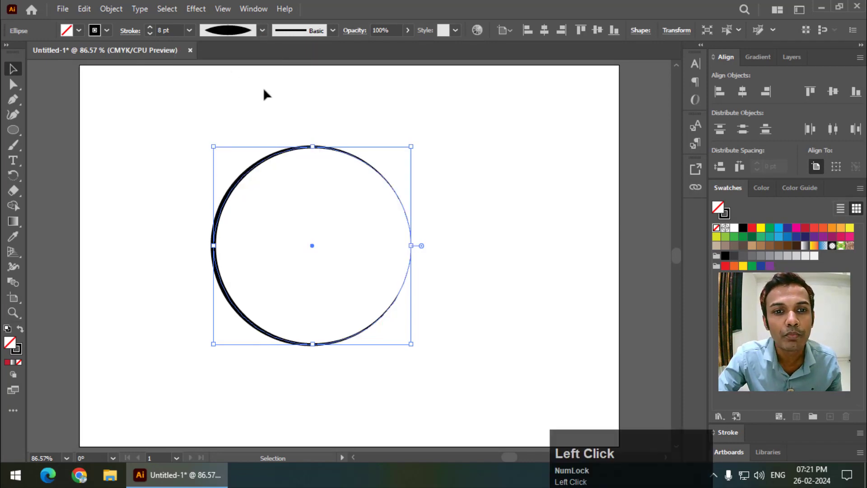
{"action": "left_click", "coordinate": [150, 27]}
{"action": "left_click", "coordinate": [150, 28]}
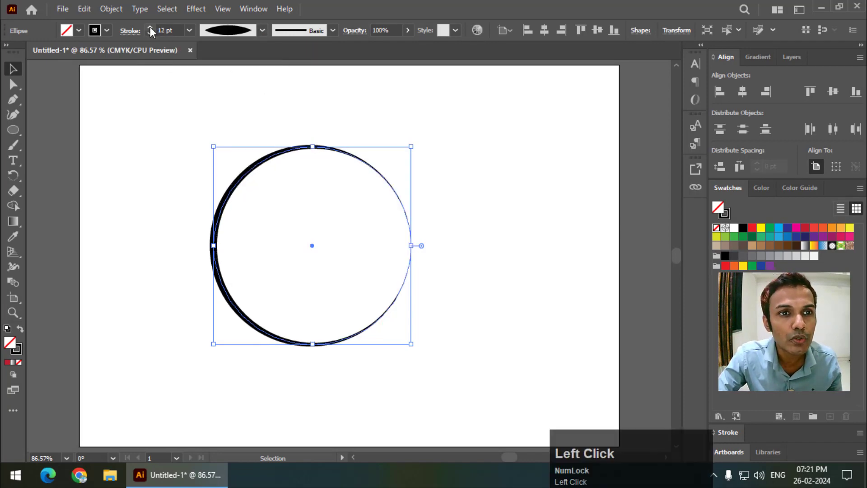
{"action": "left_click", "coordinate": [150, 27]}
{"action": "left_click", "coordinate": [150, 27]}
{"action": "left_click", "coordinate": [150, 27]}
{"action": "left_click", "coordinate": [150, 27]}
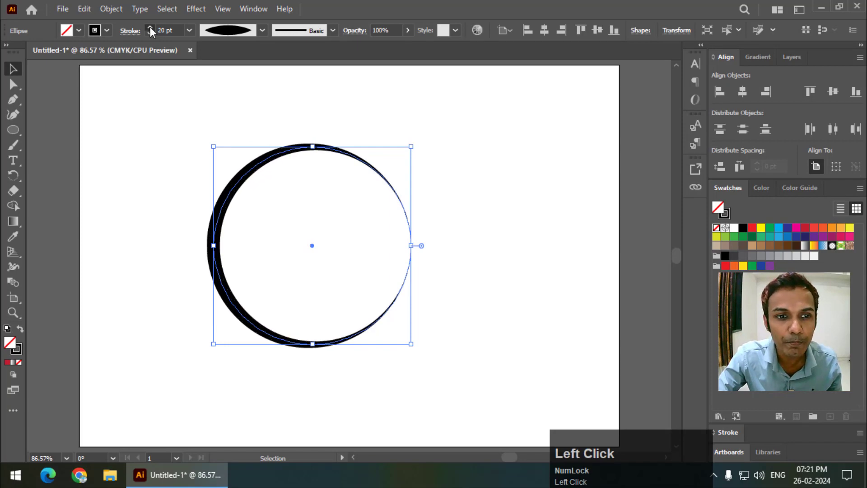
{"action": "left_click", "coordinate": [150, 27]}
{"action": "left_click", "coordinate": [150, 27]}
- Try different variable width profiles on the circle's stroke and settle on the tapering Width Profile 4
{"action": "left_click", "coordinate": [263, 30]}
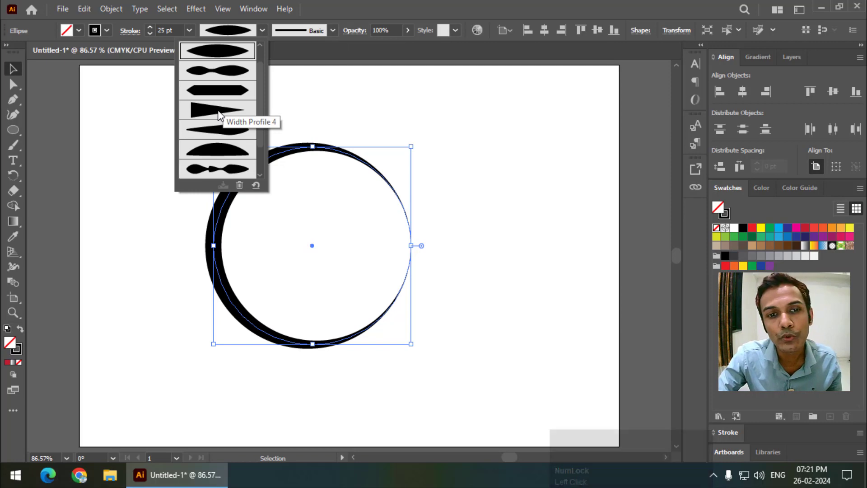
{"action": "left_click", "coordinate": [219, 115]}
{"action": "left_click", "coordinate": [262, 32]}
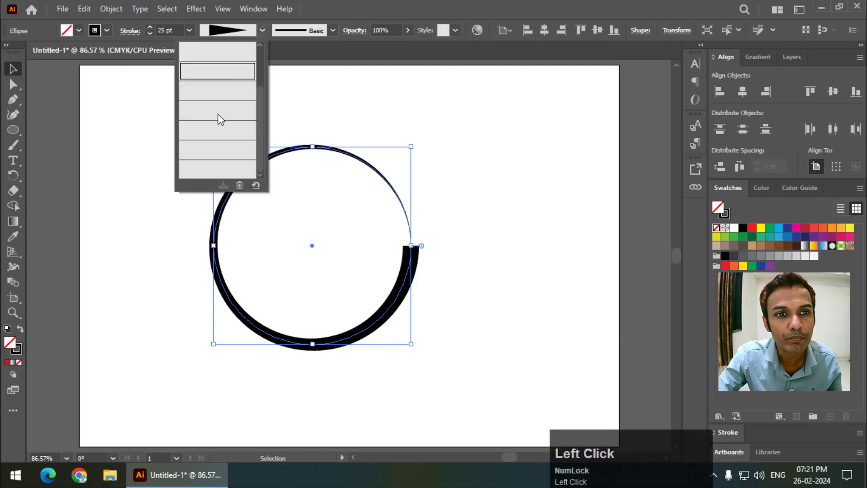
{"action": "left_click", "coordinate": [219, 151]}
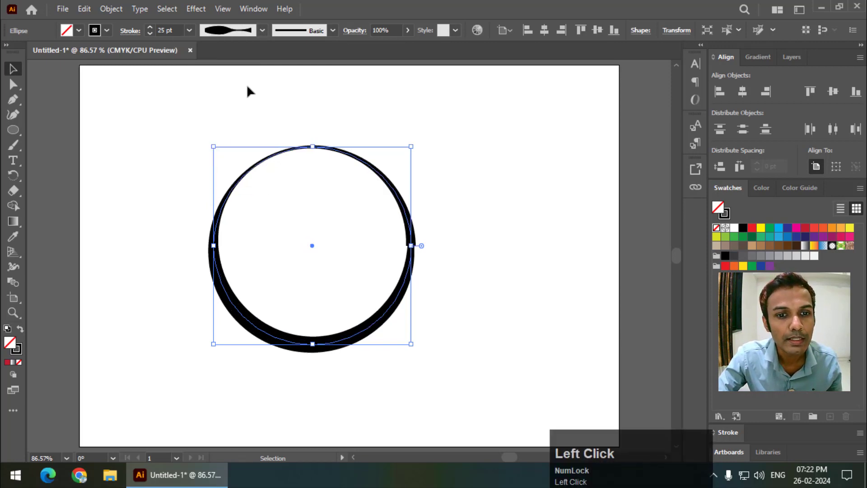
{"action": "left_click", "coordinate": [257, 32]}
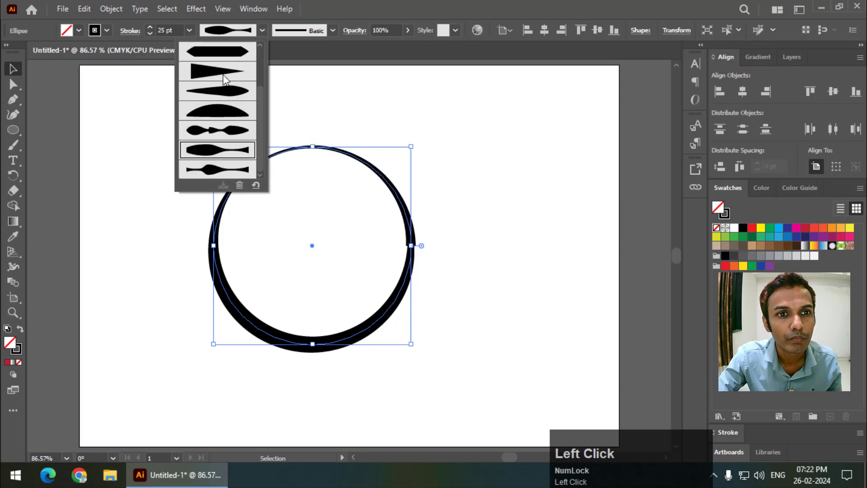
{"action": "left_click", "coordinate": [226, 78]}
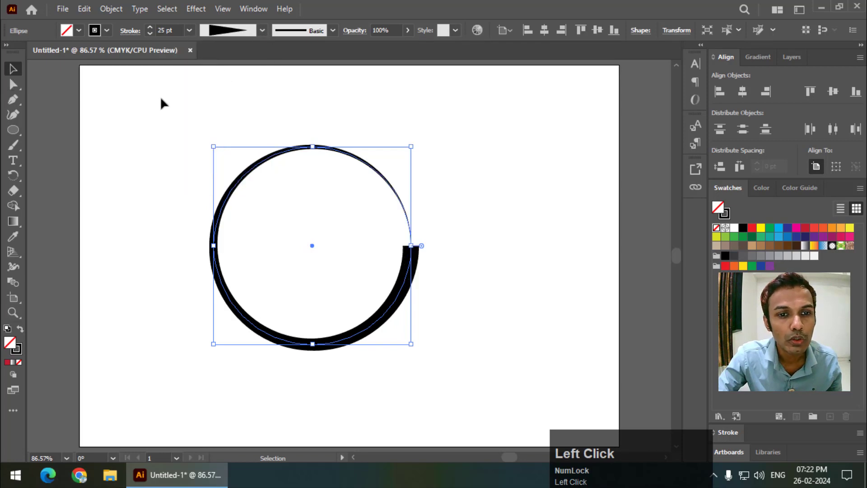
- Move the tapered circle to the left half of the artboard and deselect it
{"action": "left_click_drag", "start_coordinate": [387, 315], "coordinate": [344, 299]}
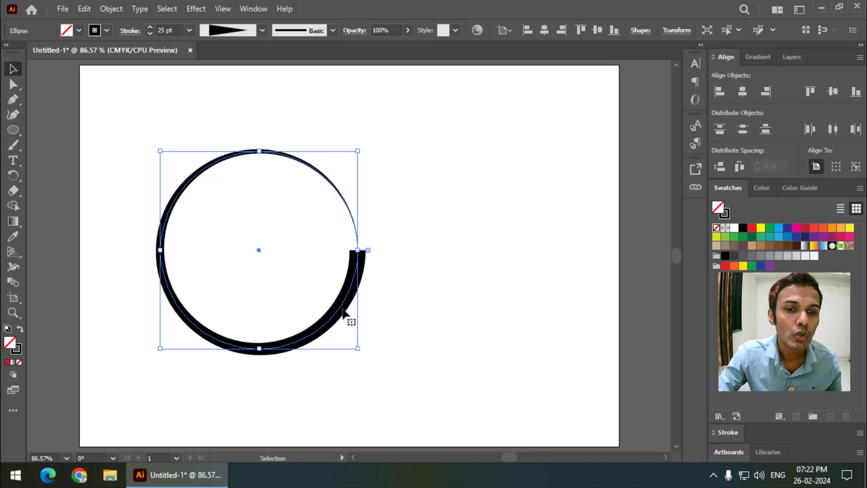
{"action": "left_click_drag", "start_coordinate": [343, 309], "coordinate": [318, 315]}
{"action": "left_click", "coordinate": [262, 31]}
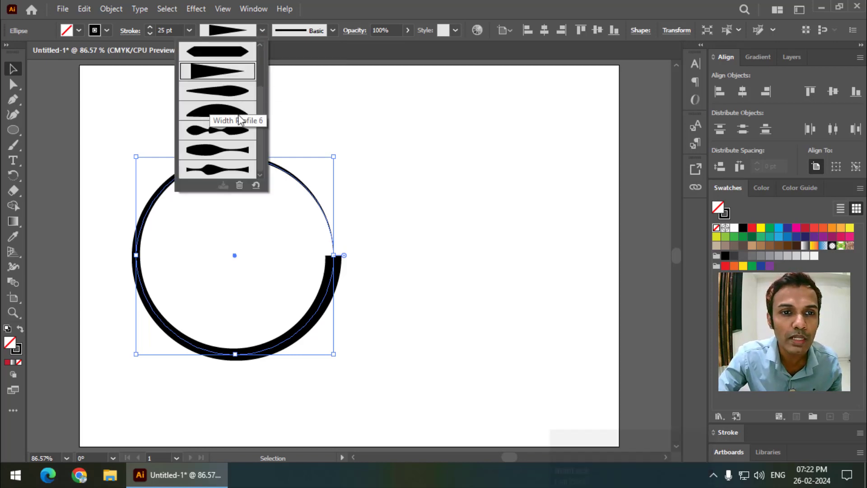
{"action": "left_click", "coordinate": [362, 117]}
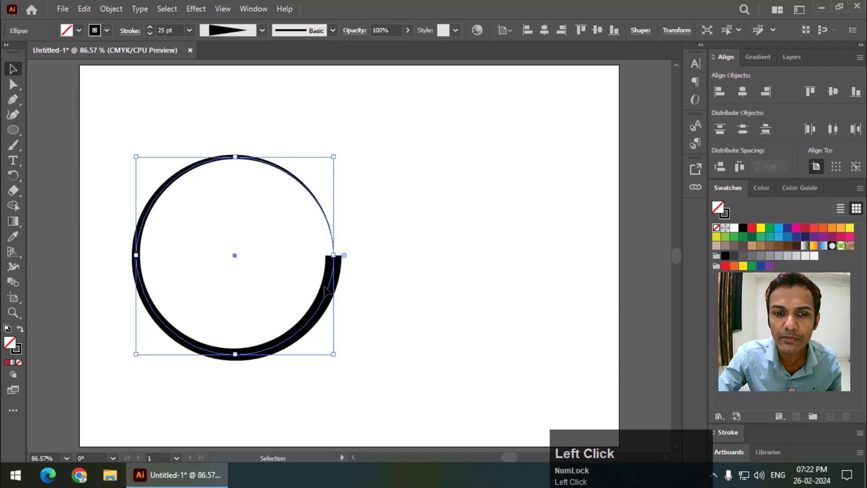
{"action": "left_click_drag", "start_coordinate": [325, 289], "coordinate": [304, 293]}
{"action": "left_click", "coordinate": [410, 241]}
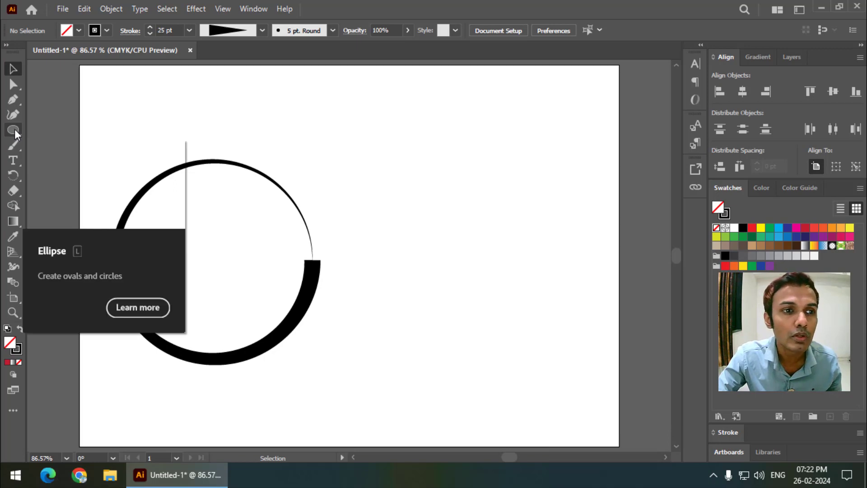
- Draw a straight vertical line to the right of the circle and set its stroke weight to 11 pt
{"action": "left_click_drag", "start_coordinate": [15, 132], "coordinate": [74, 191]}
{"action": "left_click_drag", "start_coordinate": [463, 135], "coordinate": [464, 358]}
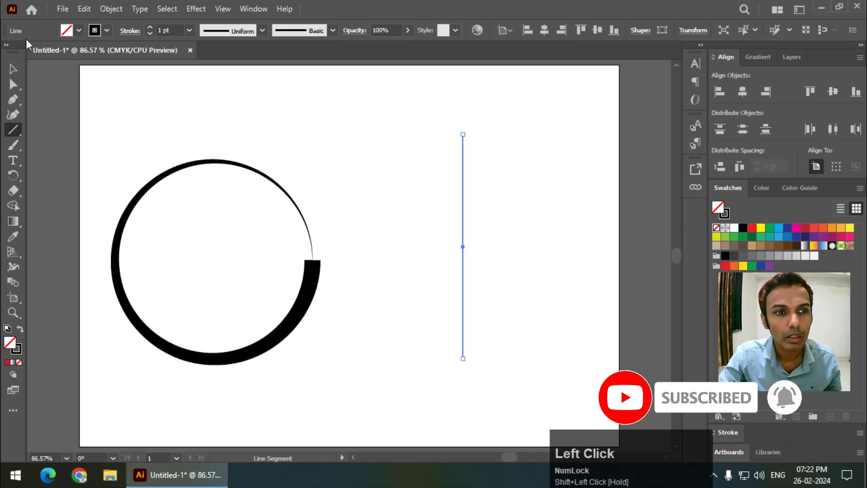
{"action": "left_click", "coordinate": [148, 27]}
{"action": "left_click", "coordinate": [149, 27]}
{"action": "left_click", "coordinate": [148, 27]}
{"action": "left_click", "coordinate": [148, 27]}
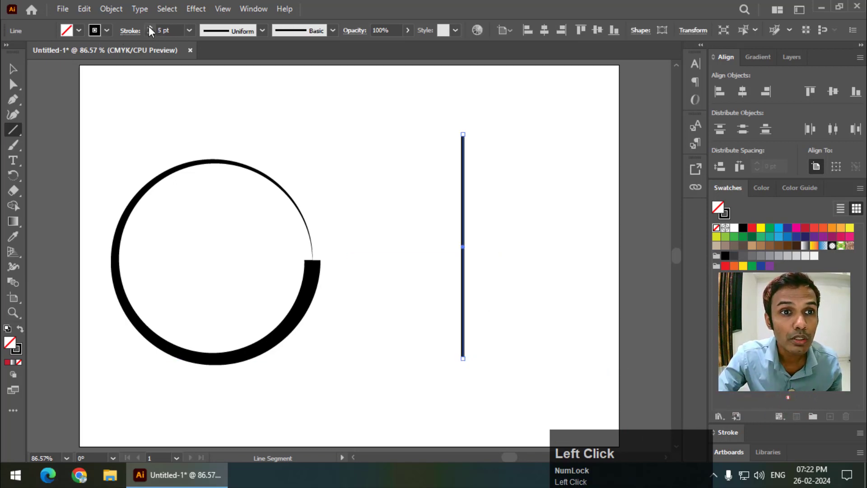
{"action": "left_click", "coordinate": [148, 27]}
{"action": "left_click", "coordinate": [148, 27]}
{"action": "left_click", "coordinate": [149, 27]}
{"action": "left_click", "coordinate": [149, 27]}
{"action": "left_click", "coordinate": [149, 27]}
{"action": "left_click", "coordinate": [149, 27]}
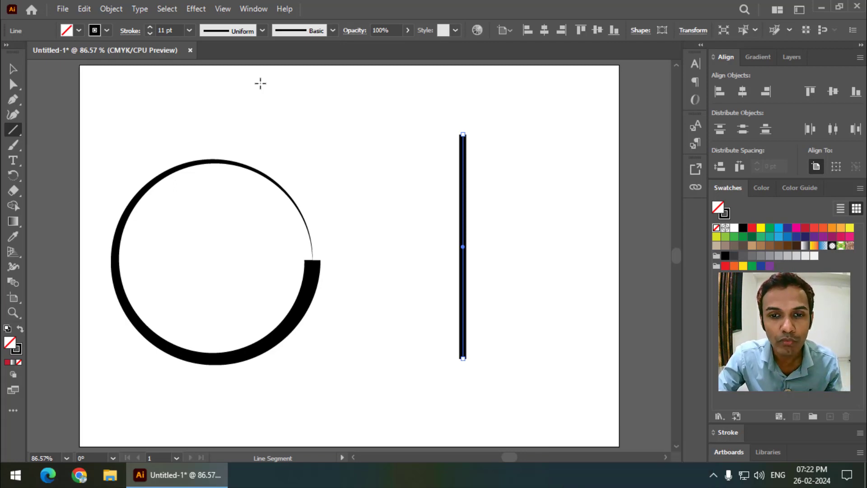
- Shift the vertical line slightly up toward the circle and widen its upper end to about 202 pt with the Width tool
{"action": "left_click", "coordinate": [13, 69]}
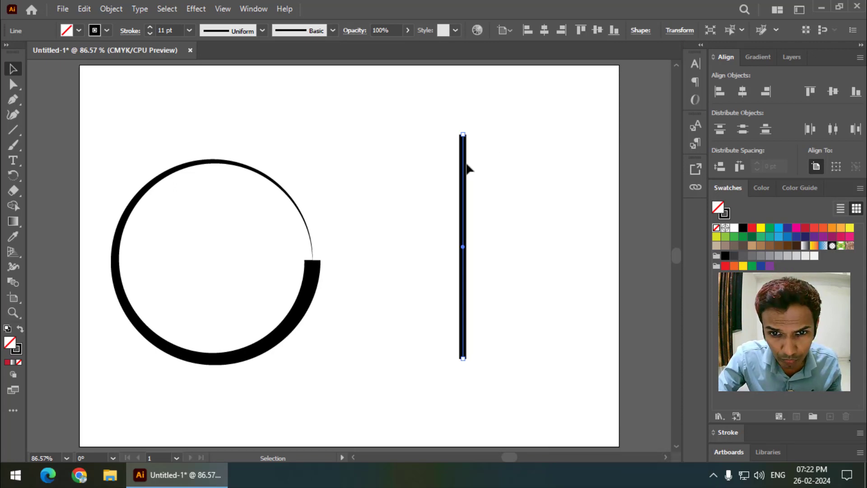
{"action": "left_click_drag", "start_coordinate": [466, 164], "coordinate": [448, 160]}
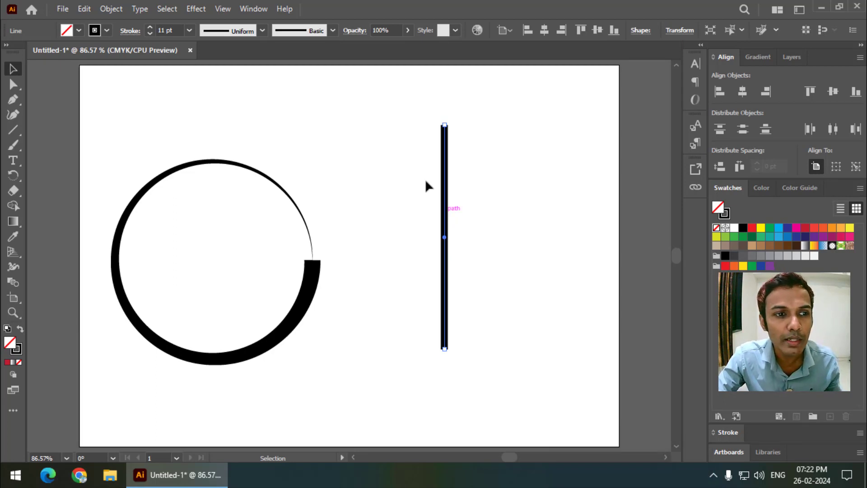
{"action": "left_click", "coordinate": [12, 266]}
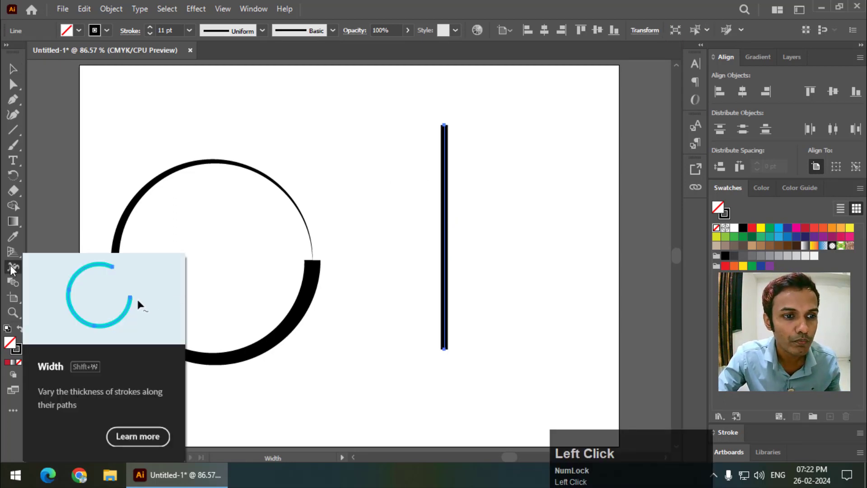
{"action": "left_click", "coordinate": [446, 125]}
{"action": "left_click_drag", "start_coordinate": [444, 126], "coordinate": [509, 125]}
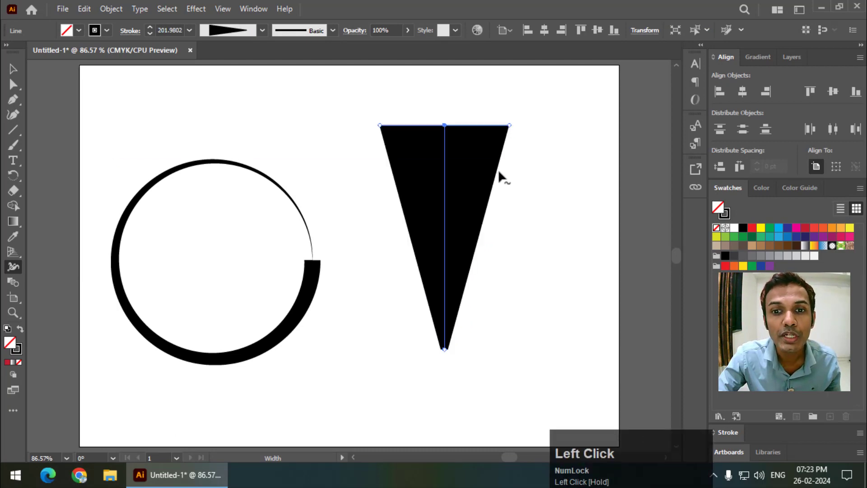
- Shape the line into a vase: narrow it below the top, bulge the middle to about 208 pt, narrow below, and widen the top to about 259 pt
{"action": "left_click_drag", "start_coordinate": [498, 171], "coordinate": [470, 205]}
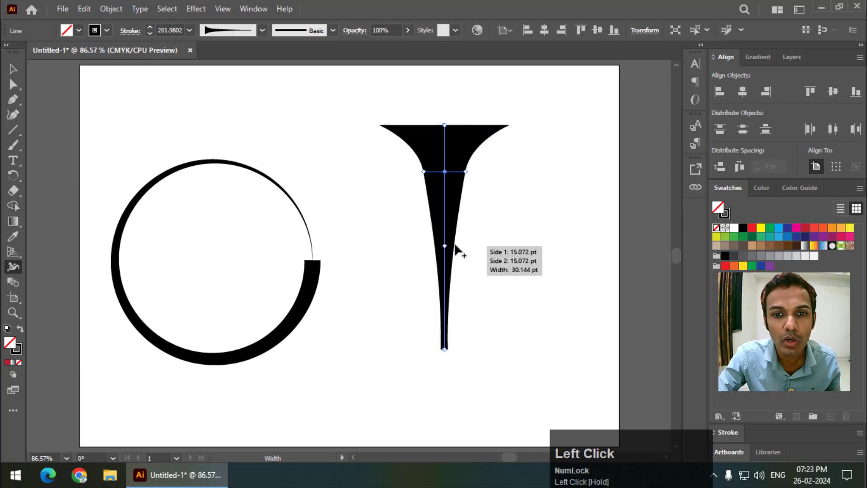
{"action": "left_click_drag", "start_coordinate": [461, 242], "coordinate": [511, 242]}
{"action": "left_click_drag", "start_coordinate": [500, 287], "coordinate": [465, 289]}
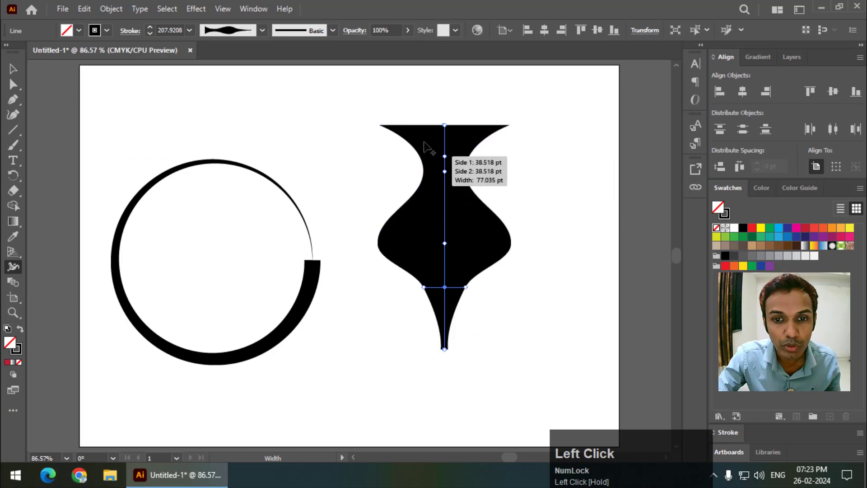
{"action": "left_click_drag", "start_coordinate": [379, 125], "coordinate": [362, 126]}
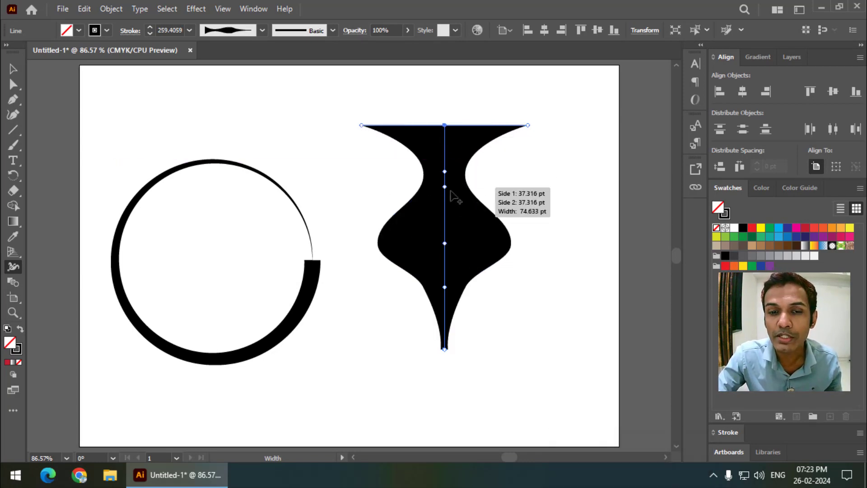
- Move the vase-shaped stroke lower on the artboard, keeping it to the right of the circle
{"action": "left_click", "coordinate": [14, 67]}
{"action": "left_click_drag", "start_coordinate": [465, 240], "coordinate": [464, 280]}
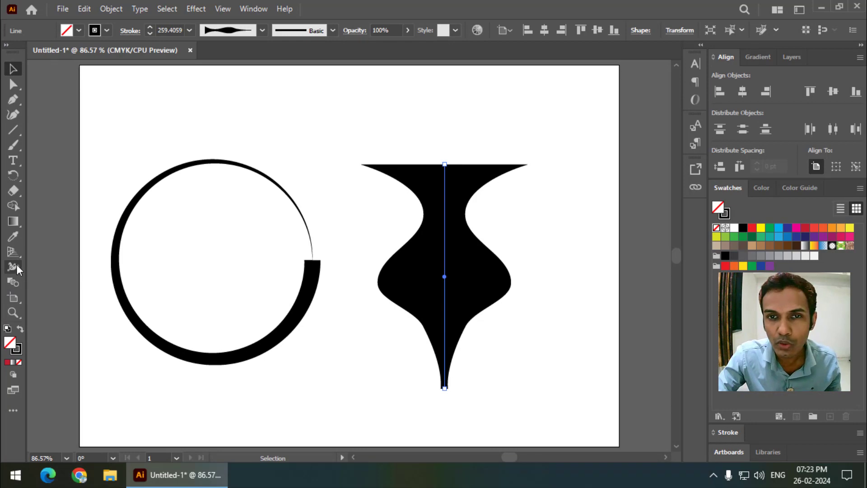
{"action": "left_click", "coordinate": [481, 251]}
{"action": "mouse_move", "coordinate": [480, 247]}
{"action": "left_mouse_down"}
{"action": "mouse_move", "coordinate": [496, 226]}
{"action": "mouse_move", "coordinate": [445, 242]}
{"action": "mouse_move", "coordinate": [472, 245]}
{"action": "left_mouse_up"}
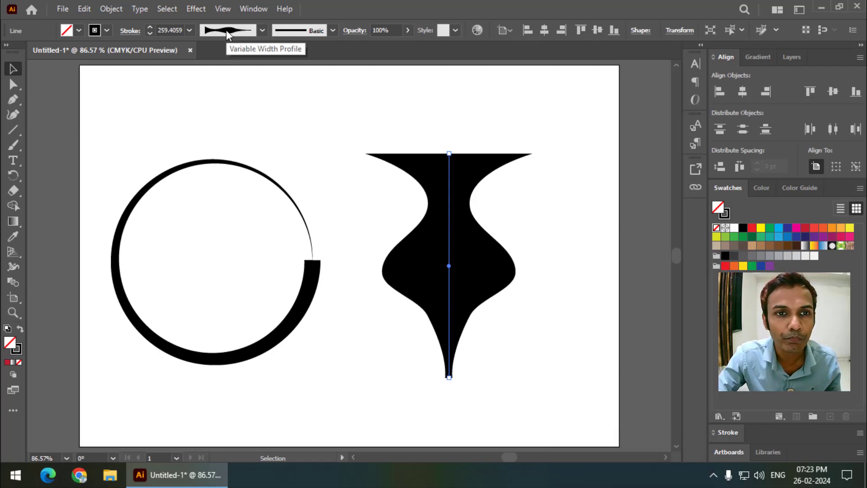
- Save the vase-shaped line's stroke width as a new variable width profile named New One
{"action": "left_click", "coordinate": [261, 30]}
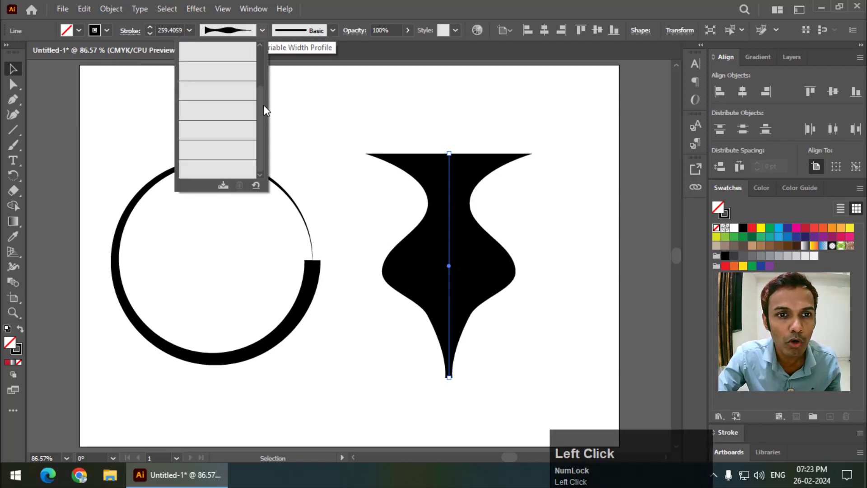
{"action": "left_click", "coordinate": [224, 186]}
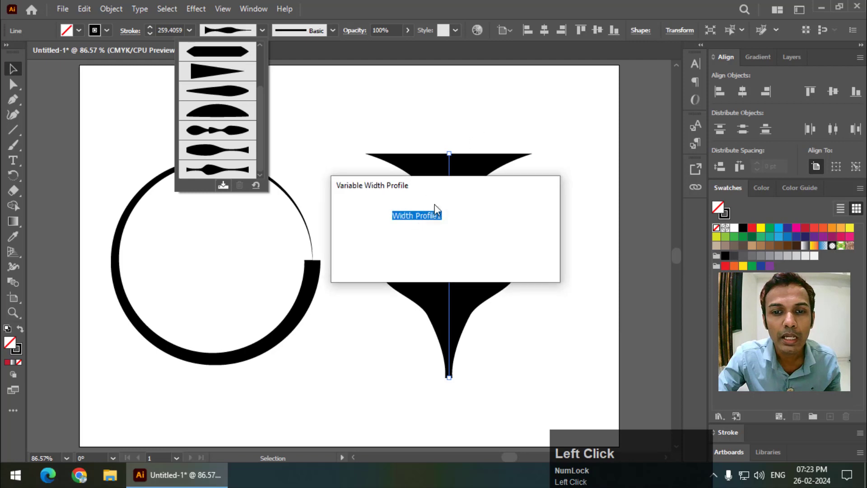
{"action": "left_click", "coordinate": [462, 215]}
{"action": "left_click_drag", "start_coordinate": [461, 215], "coordinate": [364, 220]}
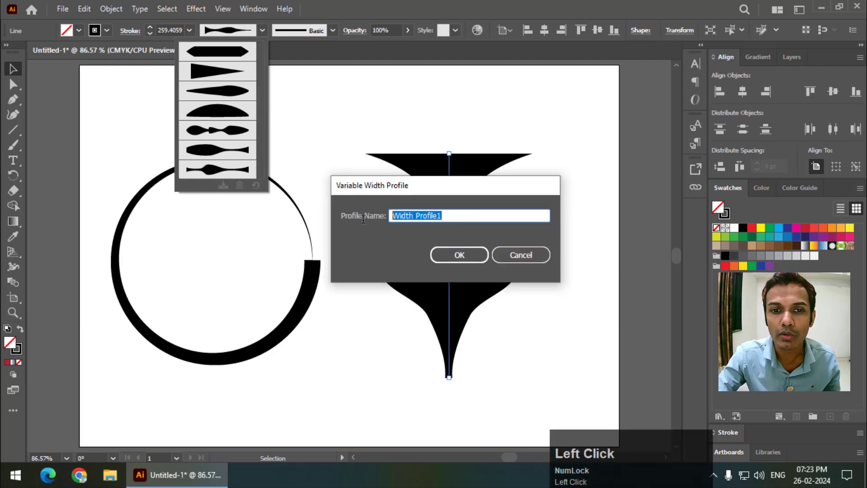
{"action": "type", "text": "new"}
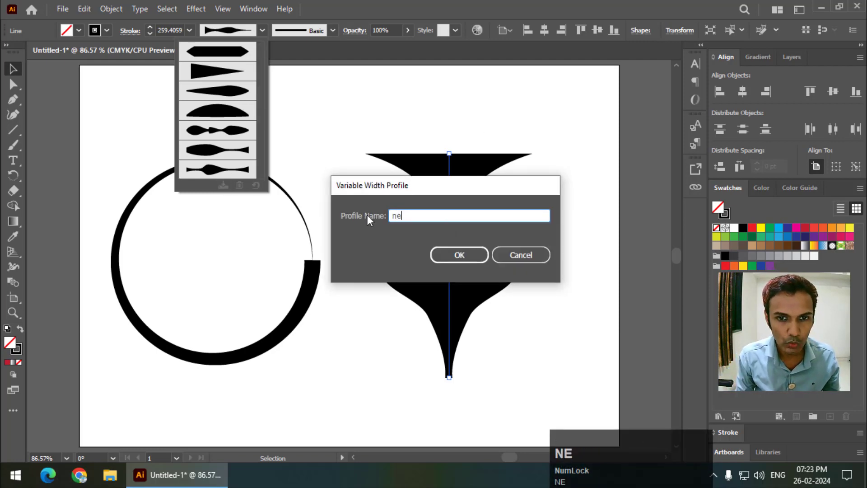
{"action": "key", "text": "BackSpace"}
{"action": "key", "text": "BackSpace"}
{"action": "key", "text": "BackSpace"}
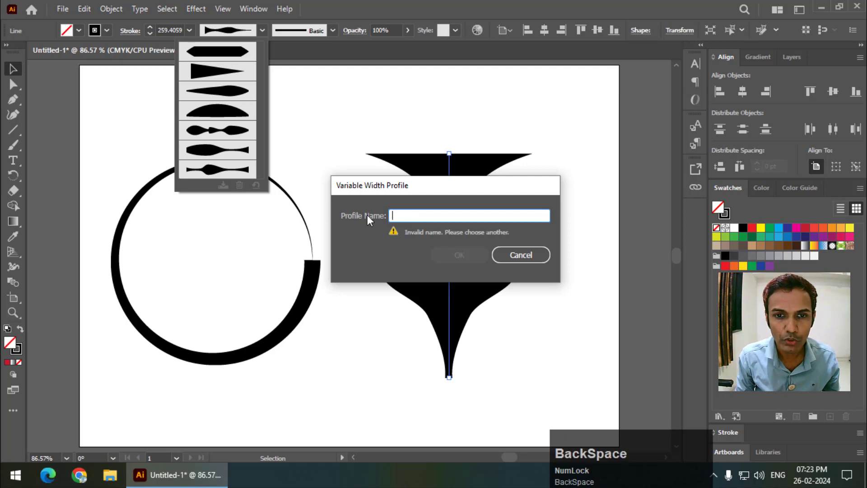
{"action": "type", "text": "New One"}
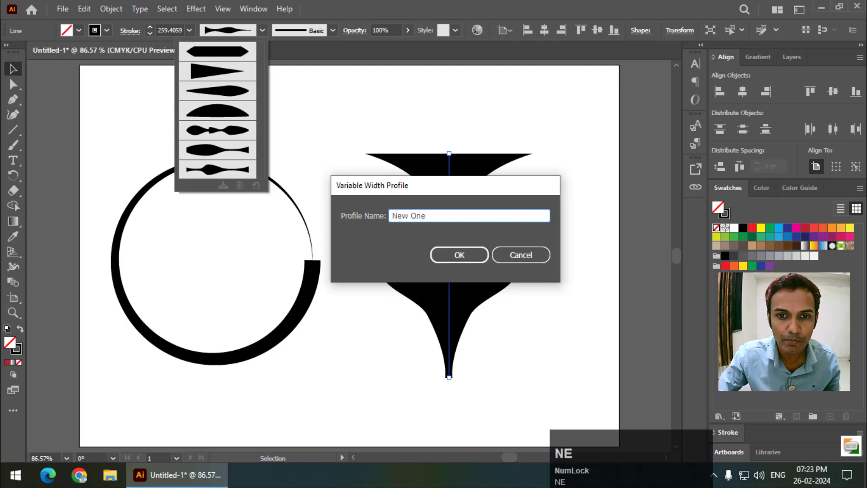
{"action": "left_click", "coordinate": [461, 251]}
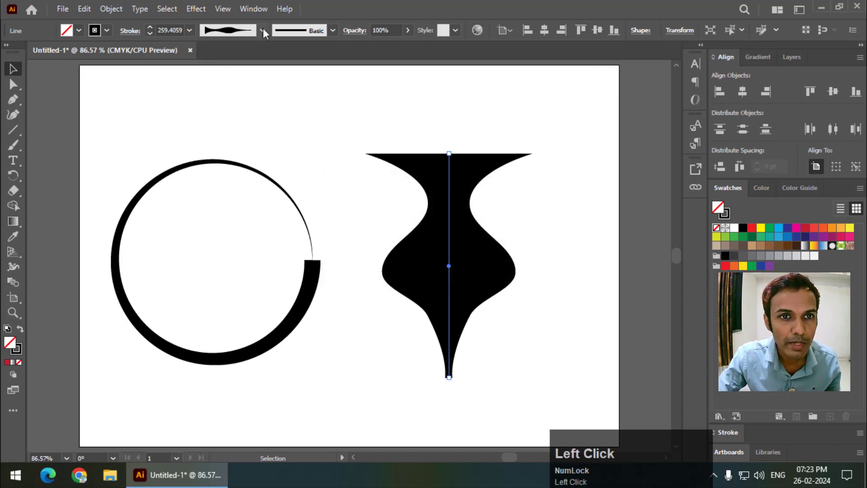
{"action": "left_click", "coordinate": [263, 30]}
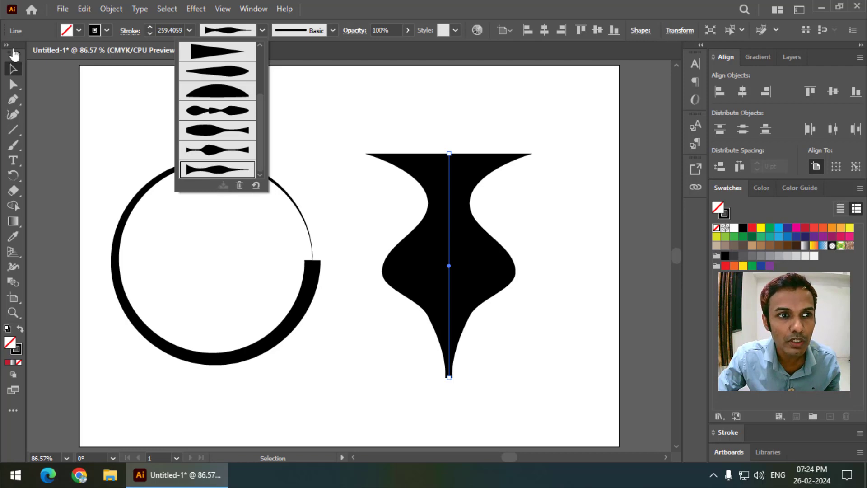
- Move the circle to the left and shift the vase-shaped stroke up and to the left beside it
{"action": "left_click", "coordinate": [14, 69]}
{"action": "left_click_drag", "start_coordinate": [422, 291], "coordinate": [246, 272]}
{"action": "left_click_drag", "start_coordinate": [365, 256], "coordinate": [322, 255]}
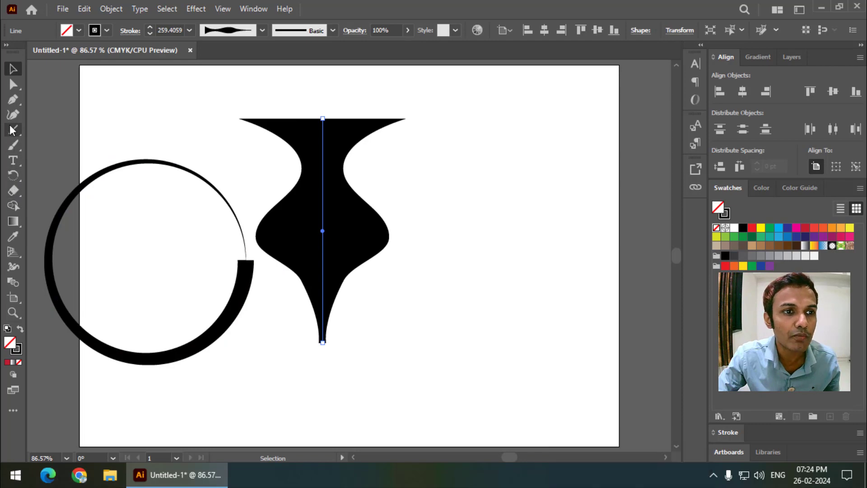
- Draw a second circle to the right of the vase shape and set its stroke weight to 17 pt
{"action": "left_click_drag", "start_coordinate": [12, 130], "coordinate": [67, 145]}
{"action": "left_click_drag", "start_coordinate": [485, 179], "coordinate": [658, 352]}
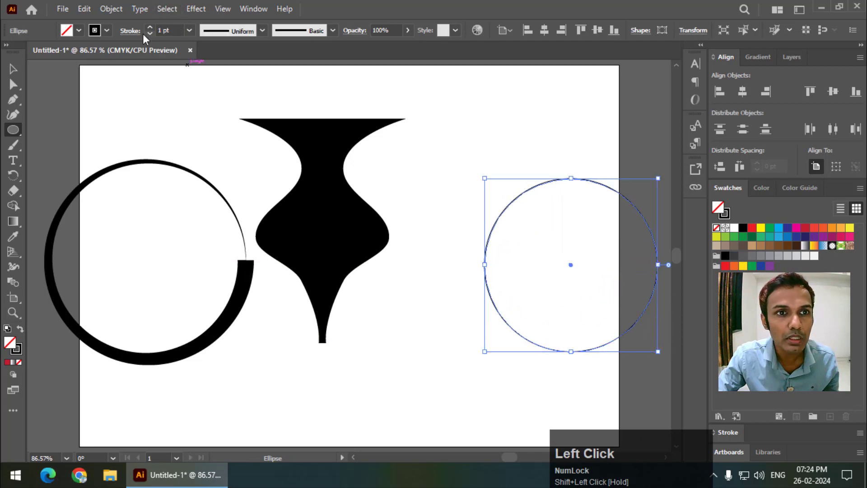
{"action": "left_click_drag", "start_coordinate": [150, 27], "coordinate": [147, 27]}
{"action": "key", "text": "v"}
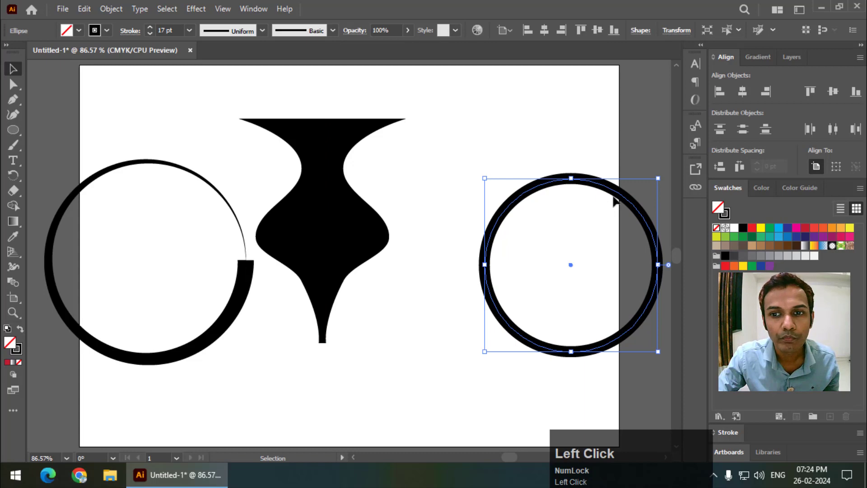
- Move the second circle left onto the artboard and apply the New One width profile to its stroke
{"action": "left_click_drag", "start_coordinate": [587, 191], "coordinate": [620, 195]}
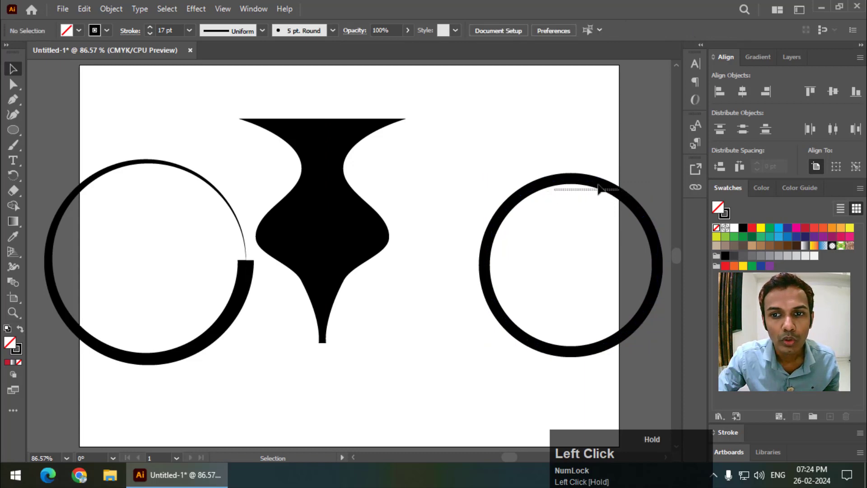
{"action": "left_click_drag", "start_coordinate": [562, 188], "coordinate": [491, 188]}
{"action": "left_click", "coordinate": [262, 31]}
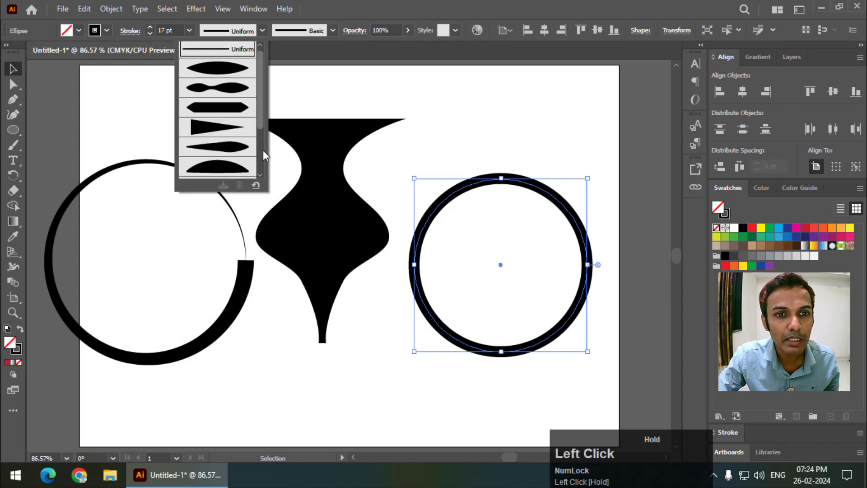
{"action": "scroll", "coordinate": [260, 140], "scroll_direction": "down", "scroll_amount": 2}
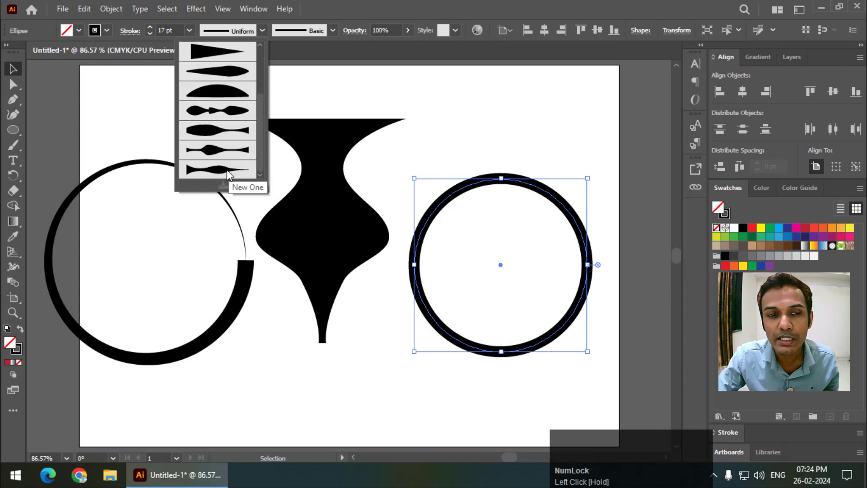
{"action": "left_click", "coordinate": [231, 174]}
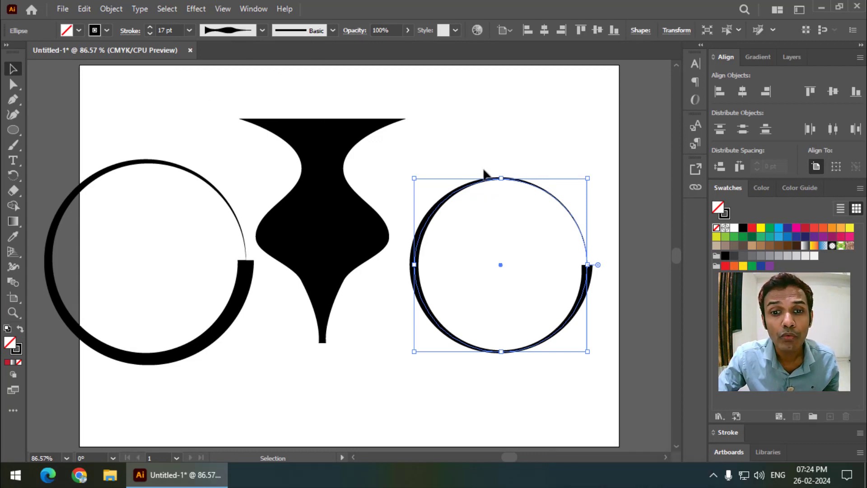
- Raise the right circle's stroke weight to 33 pt and shift the circle slightly to the right
{"action": "left_click", "coordinate": [150, 27]}
{"action": "left_click", "coordinate": [151, 27]}
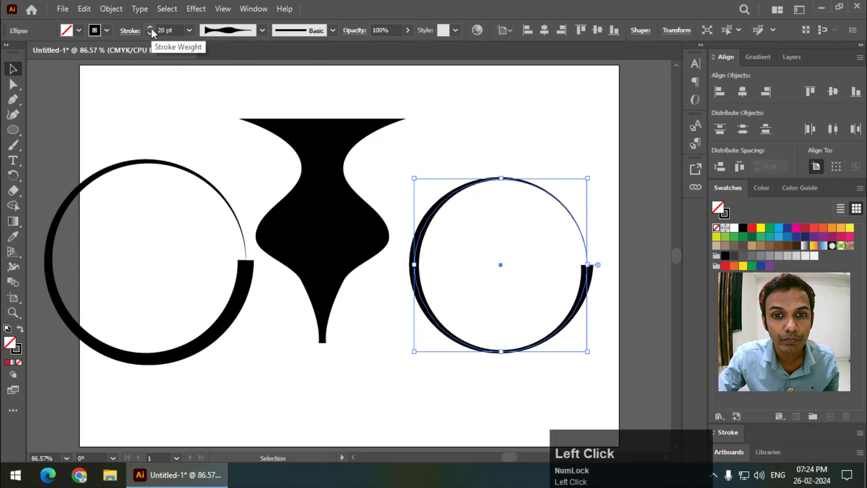
{"action": "left_click", "coordinate": [150, 27]}
{"action": "left_click", "coordinate": [150, 27]}
{"action": "left_click", "coordinate": [151, 28]}
{"action": "left_click", "coordinate": [150, 28]}
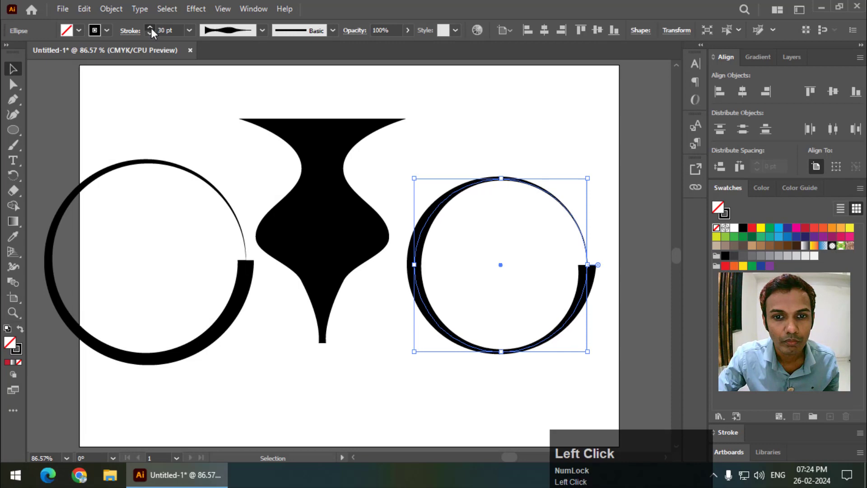
{"action": "left_click", "coordinate": [151, 28]}
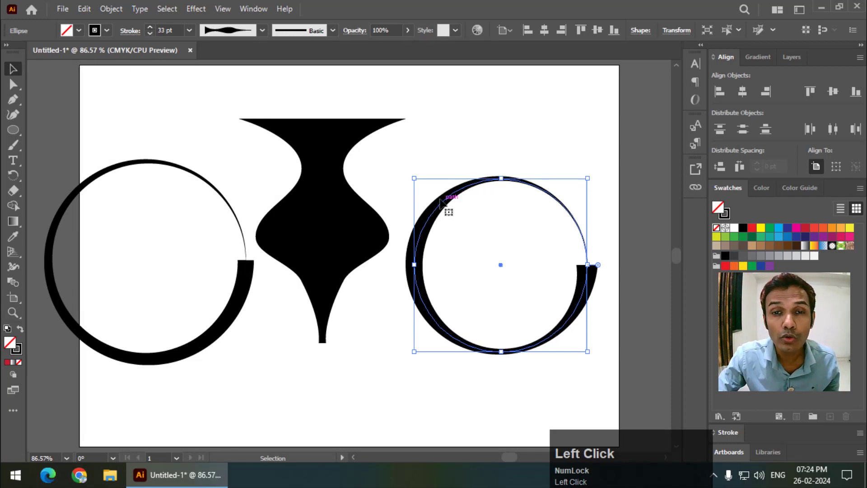
{"action": "left_click_drag", "start_coordinate": [441, 202], "coordinate": [455, 190]}
{"action": "left_click", "coordinate": [458, 123]}
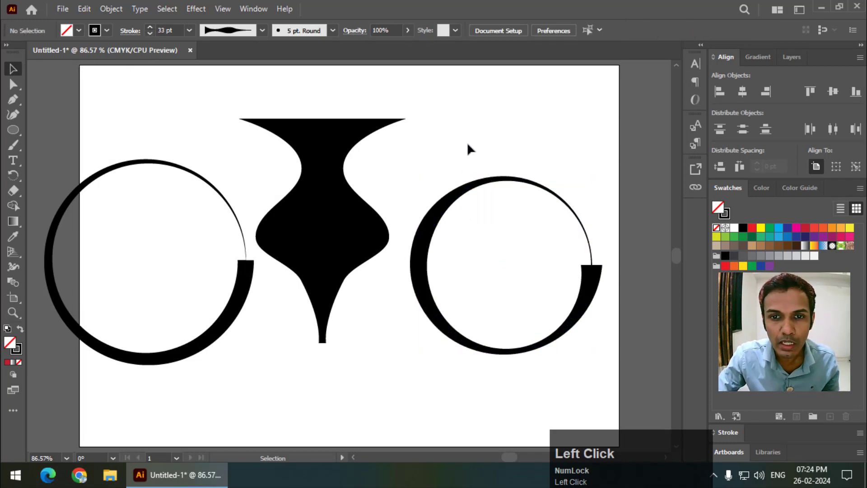
- Expand the appearance of the right circle to convert its variable-width stroke into a filled shape
{"action": "left_click", "coordinate": [452, 197]}
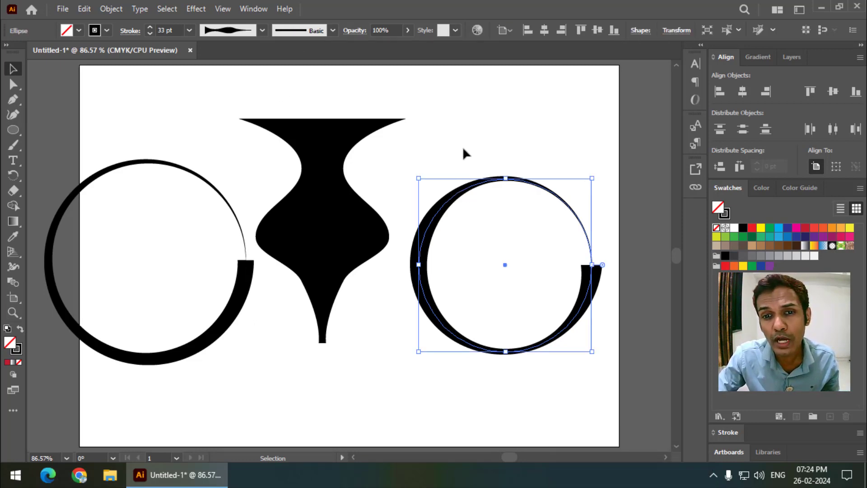
{"action": "left_click", "coordinate": [472, 173]}
{"action": "left_click", "coordinate": [475, 180]}
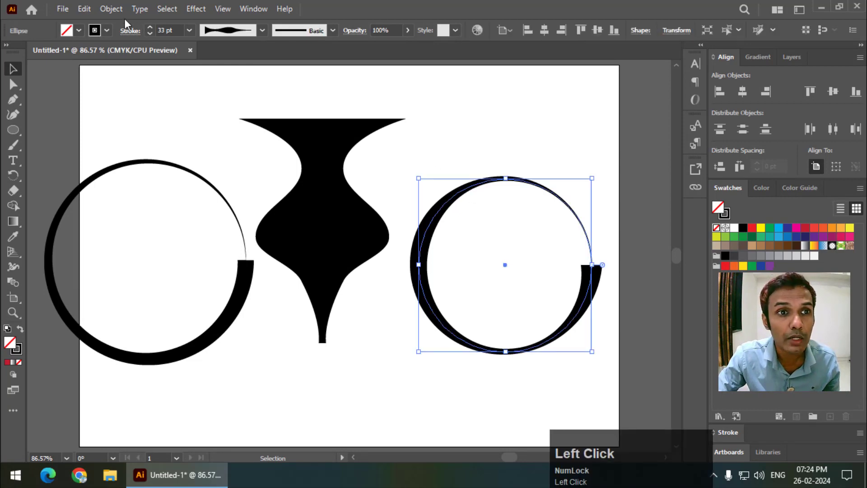
{"action": "left_click", "coordinate": [111, 9]}
{"action": "left_click", "coordinate": [190, 183]}
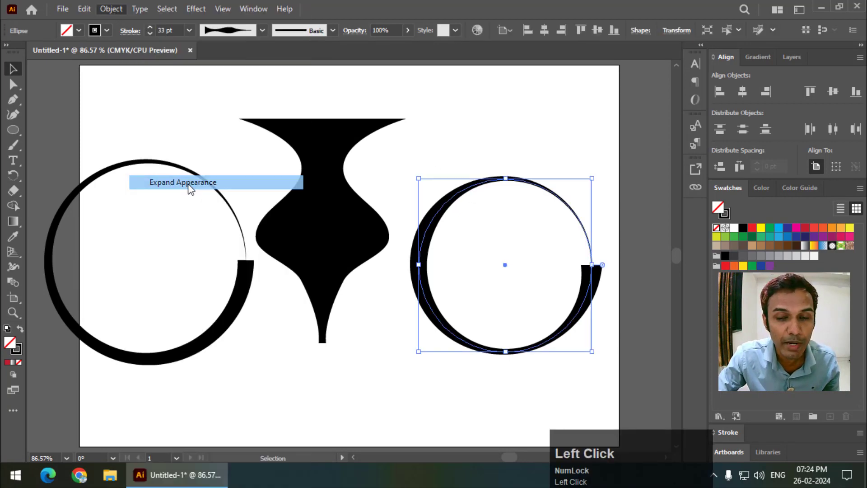
{"action": "left_click", "coordinate": [482, 135]}
{"action": "left_click", "coordinate": [457, 197]}
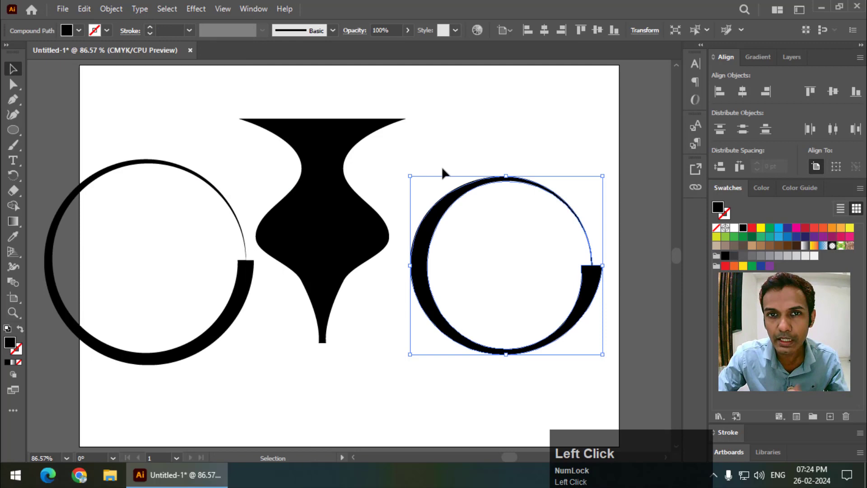
- Pull the outer left anchor point of the expanded right circle inward to thin the ring's left side
{"action": "left_click", "coordinate": [12, 86]}
{"action": "left_click", "coordinate": [497, 154]}
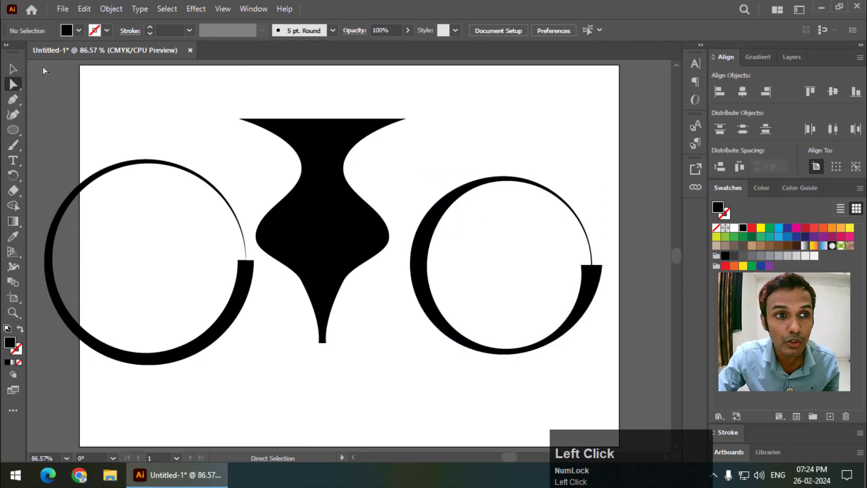
{"action": "left_click", "coordinate": [428, 233]}
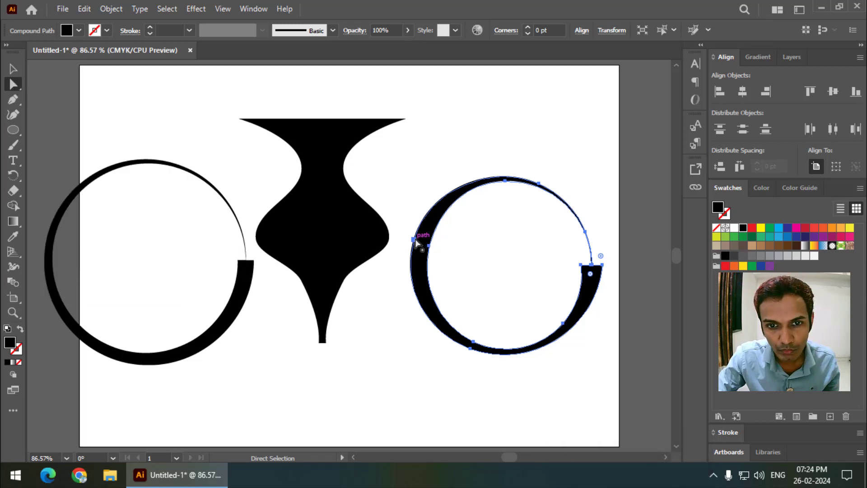
{"action": "left_click_drag", "start_coordinate": [417, 243], "coordinate": [422, 265]}
{"action": "key", "text": "v"}
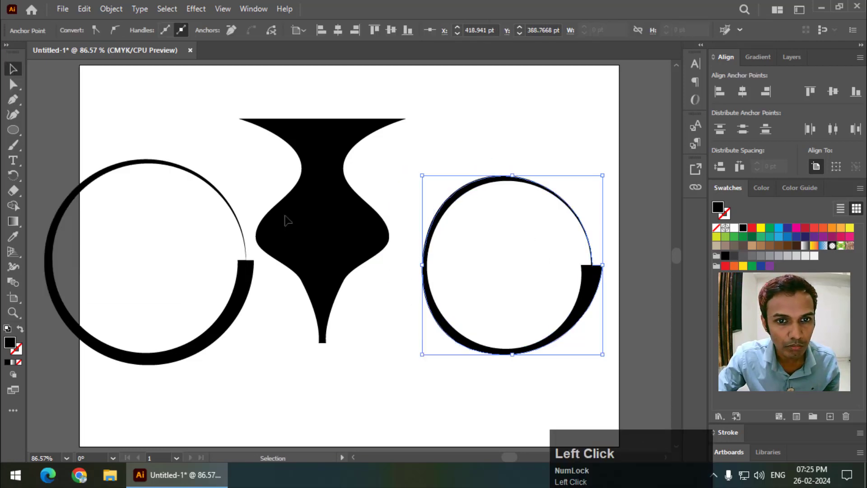
- Move the vase-shaped stroke slightly right and down between the circles and expand its appearance
{"action": "left_click", "coordinate": [369, 246]}
{"action": "left_click_drag", "start_coordinate": [352, 215], "coordinate": [369, 207]}
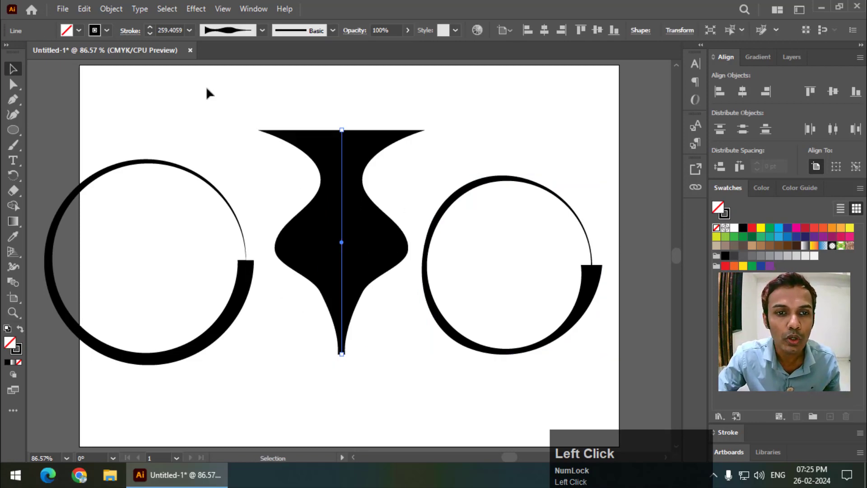
{"action": "left_click", "coordinate": [104, 14]}
{"action": "left_click", "coordinate": [229, 180]}
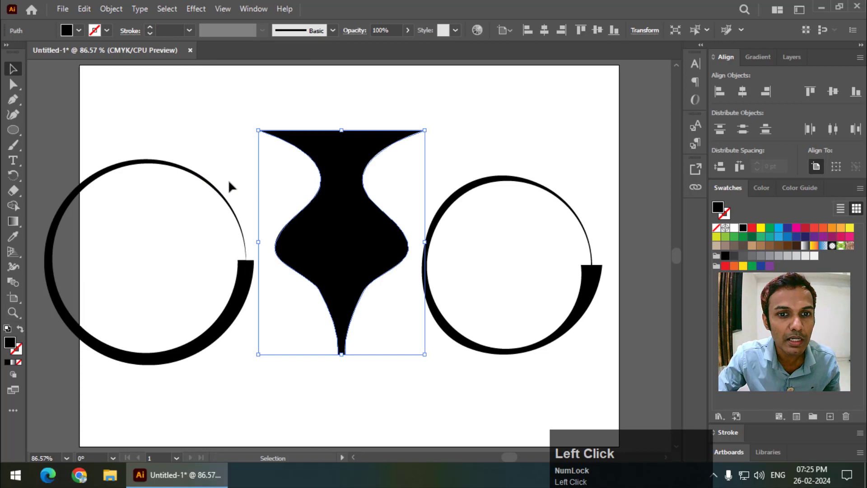
- Reshape the expanded vase by moving the anchor point on the right side of its neck upward
{"action": "left_click", "coordinate": [13, 84]}
{"action": "left_click_drag", "start_coordinate": [367, 189], "coordinate": [364, 171]}
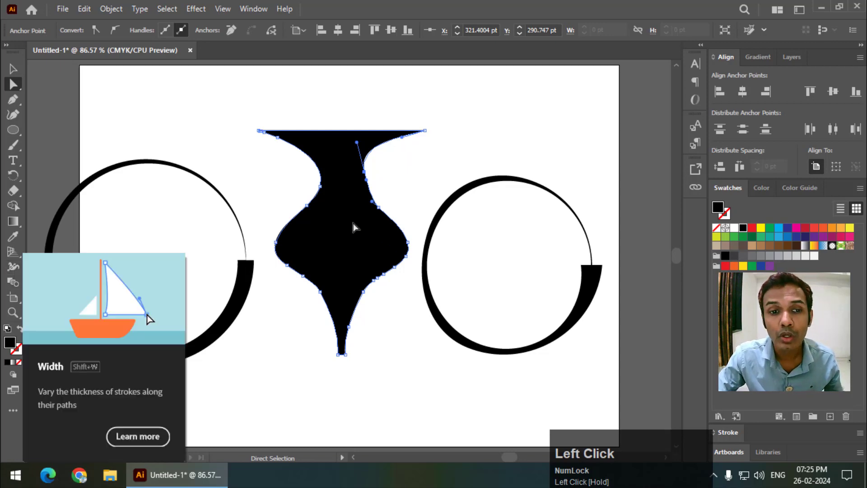
{"action": "left_click", "coordinate": [12, 69]}
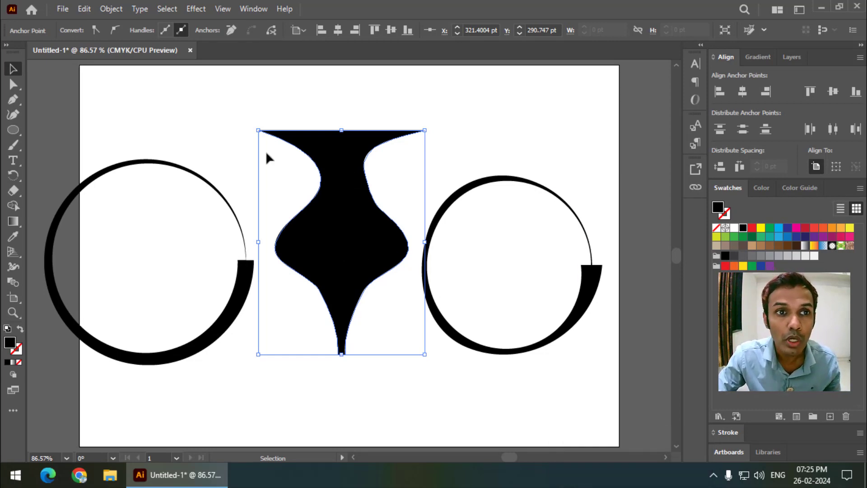
- Draw a small circle overlapping the top of the right ring and swap its fill and stroke to leave only an outline
{"action": "left_click", "coordinate": [13, 129]}
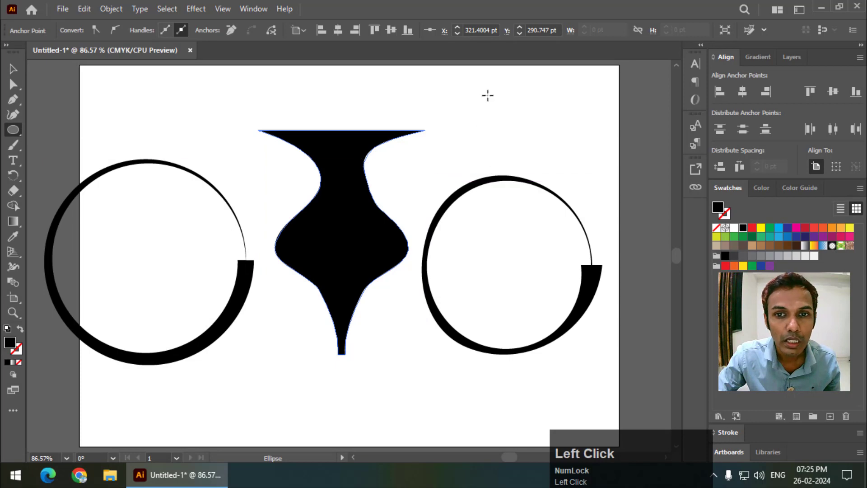
{"action": "left_click_drag", "start_coordinate": [511, 91], "coordinate": [612, 189]}
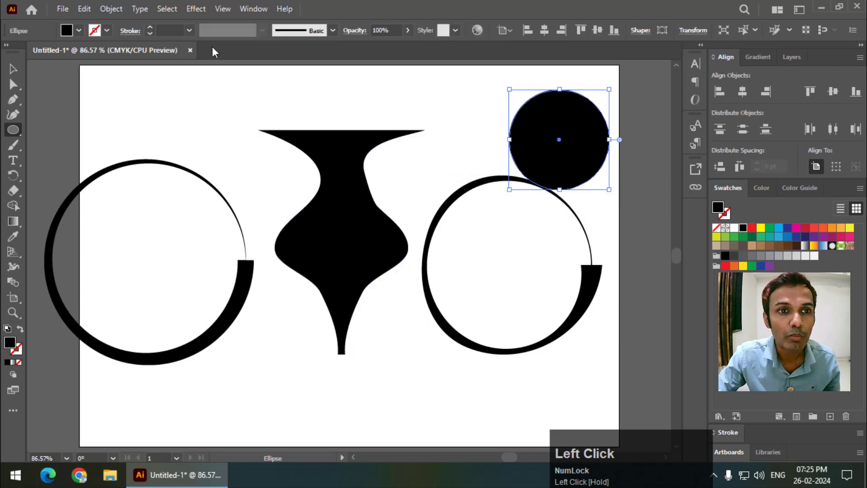
{"action": "left_click", "coordinate": [19, 328]}
{"action": "left_click", "coordinate": [258, 30]}
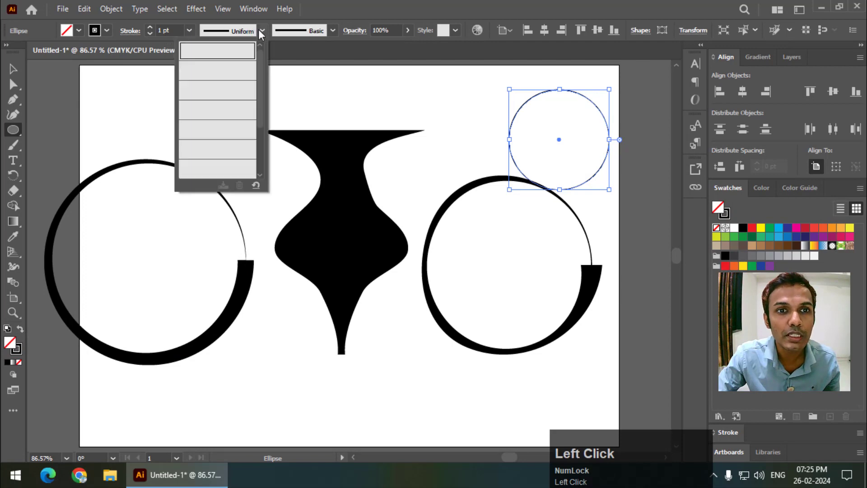
{"action": "scroll", "coordinate": [259, 170], "scroll_direction": "down", "scroll_amount": 2}
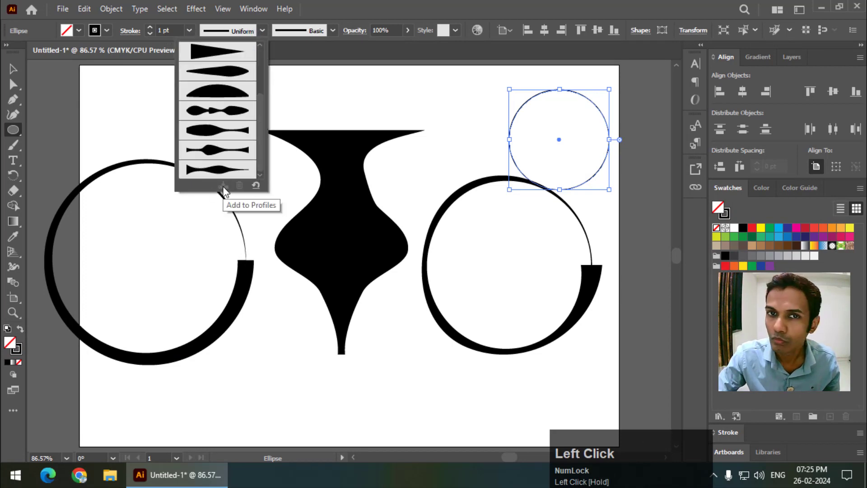
{"action": "left_click", "coordinate": [13, 69]}
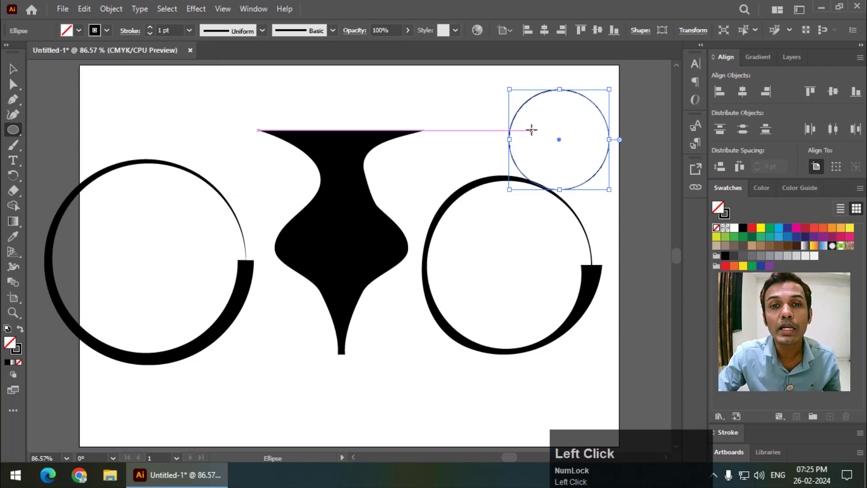